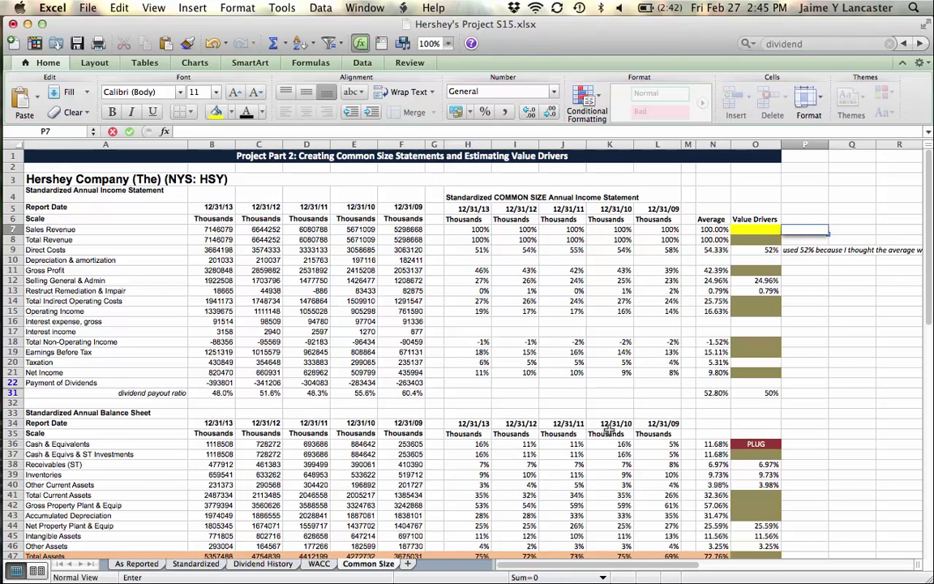
- Review the LT Debt & Leases common-size formulas for 2013–2011 and its value driver
scroll(609, 430, down, 4)
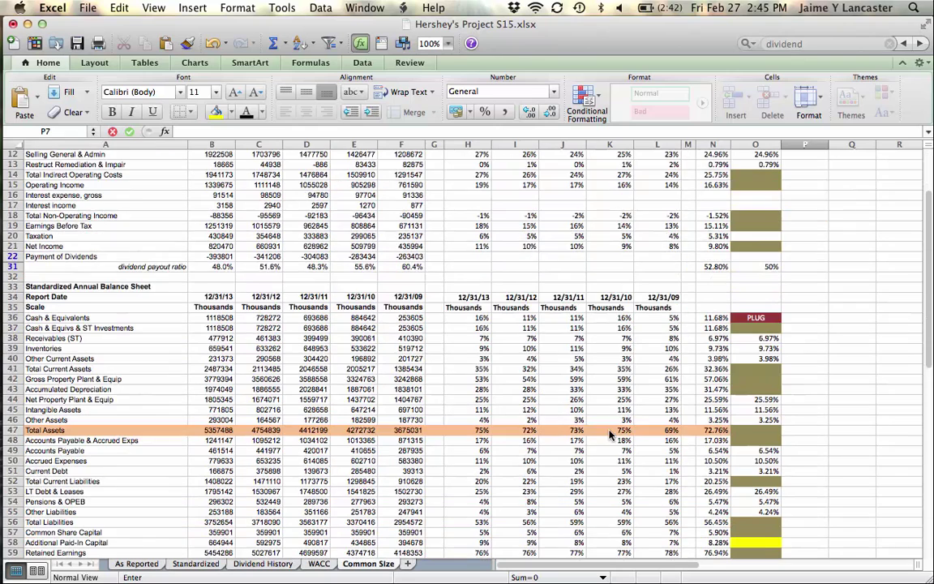
scroll(610, 436, down, 3)
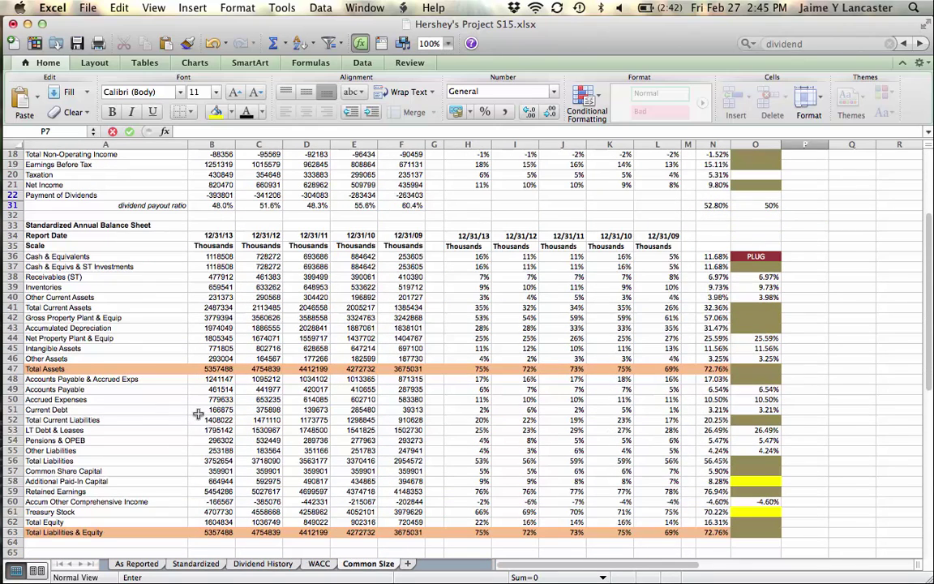
click(468, 430)
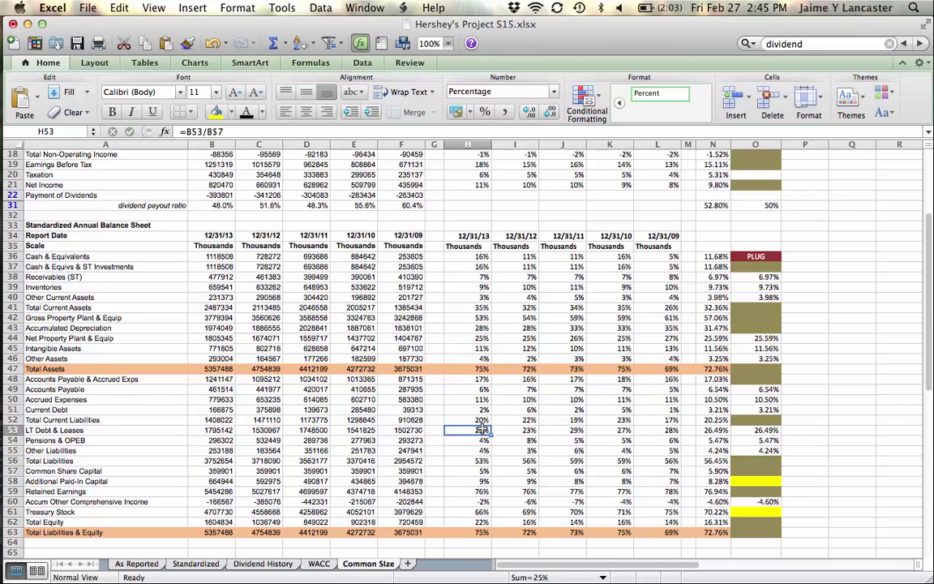
click(516, 429)
click(562, 430)
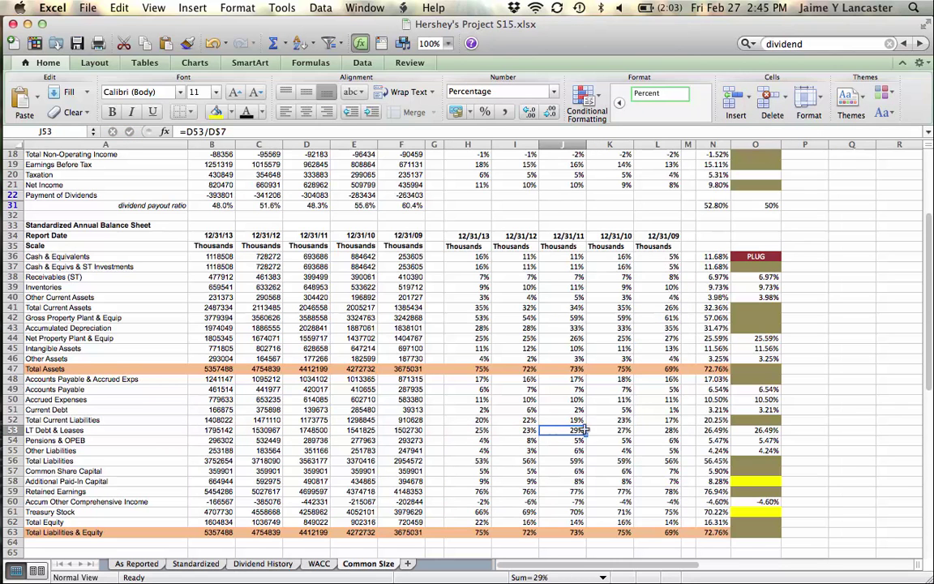
click(760, 430)
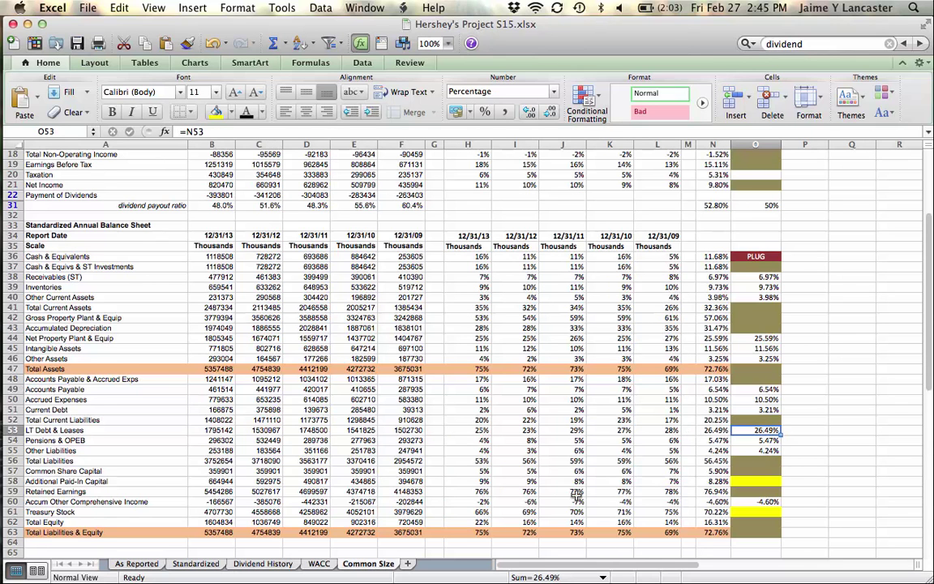
- Inspect the Additional Paid-In Capital raw 2009 figure and its 2010–2013 percentage formulas
click(501, 483)
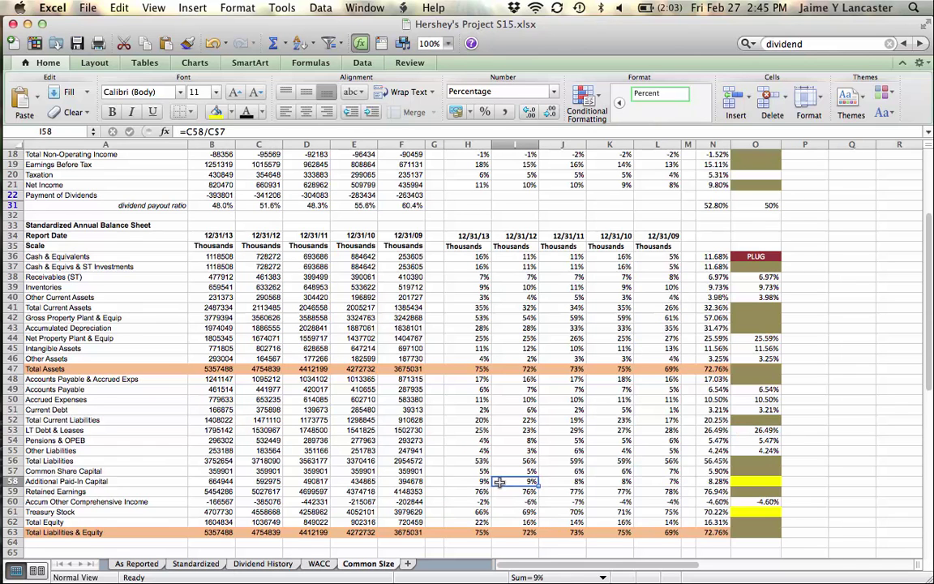
click(411, 481)
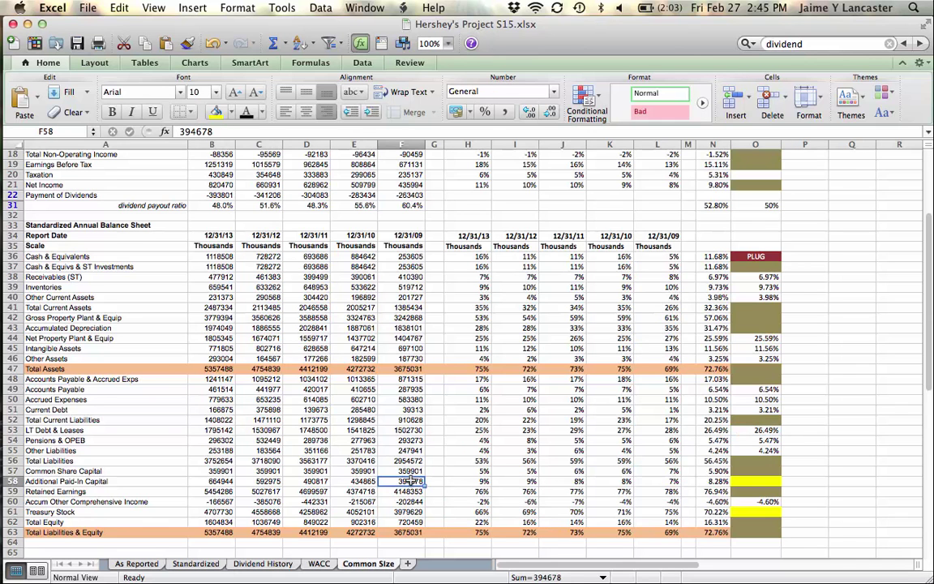
click(610, 481)
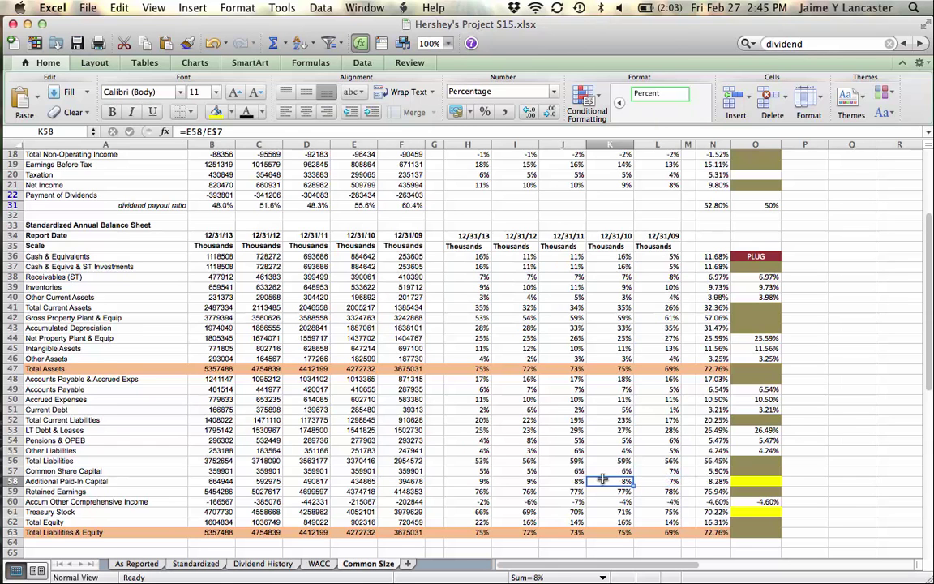
click(564, 481)
click(522, 481)
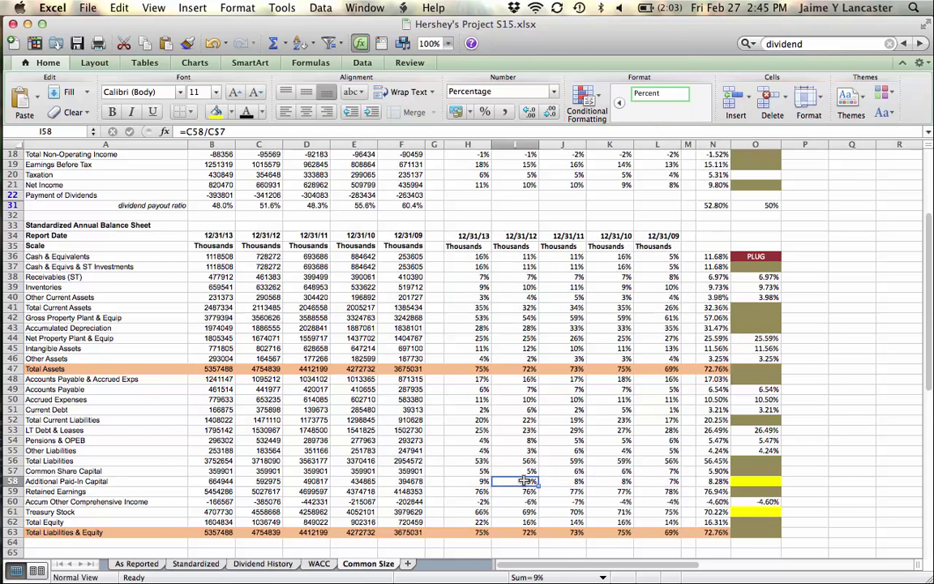
click(478, 481)
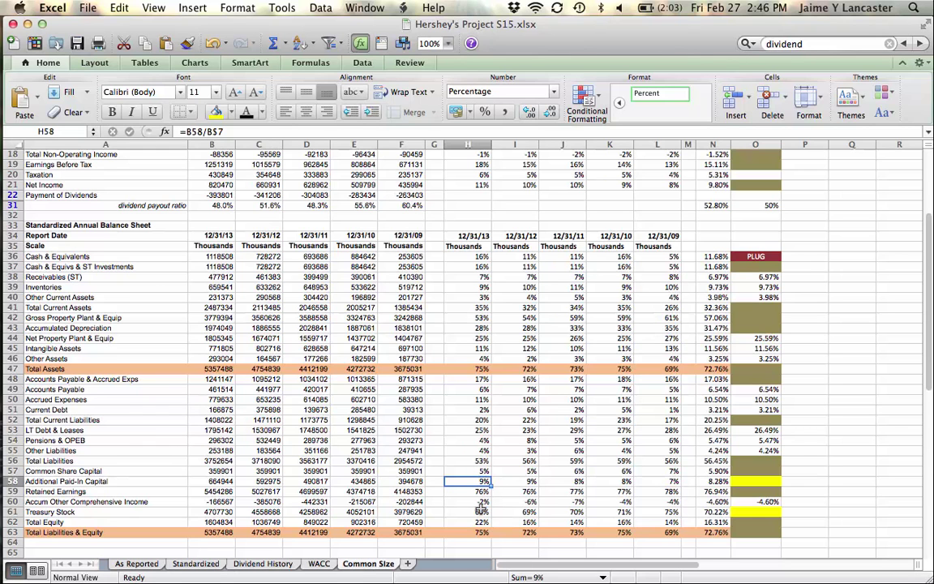
- Inspect the Treasury Stock 2010–2013 percentages and its raw 2009 and 2010 figures
click(624, 512)
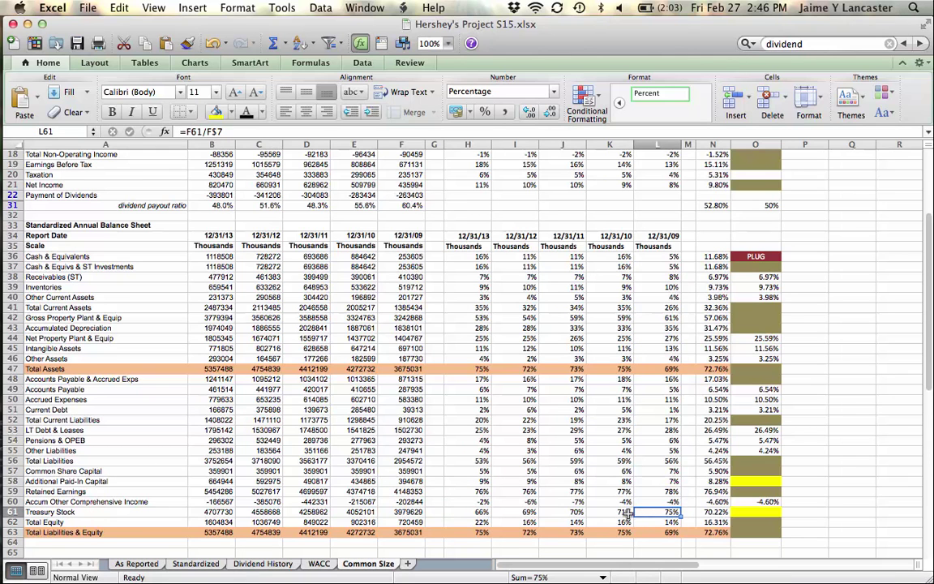
click(577, 513)
click(531, 513)
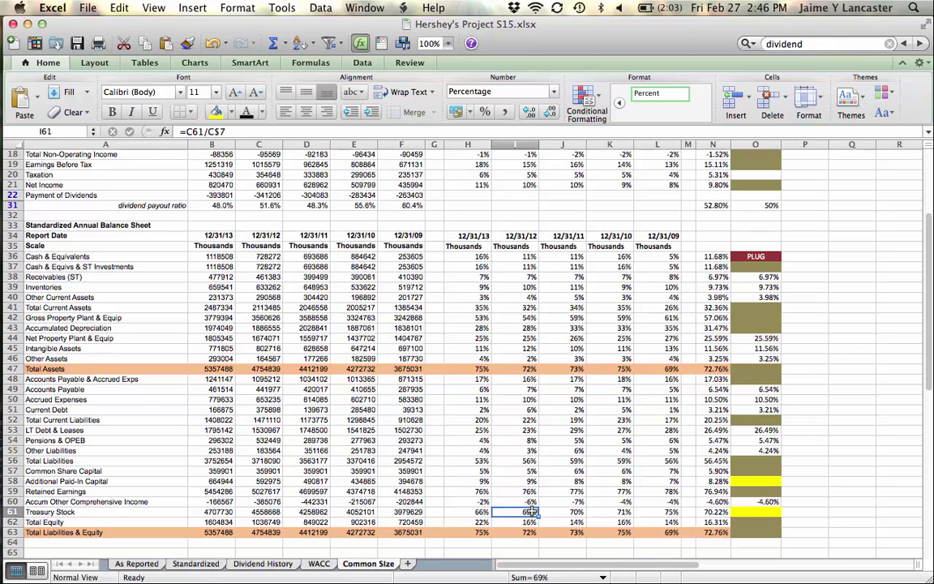
click(482, 513)
click(405, 513)
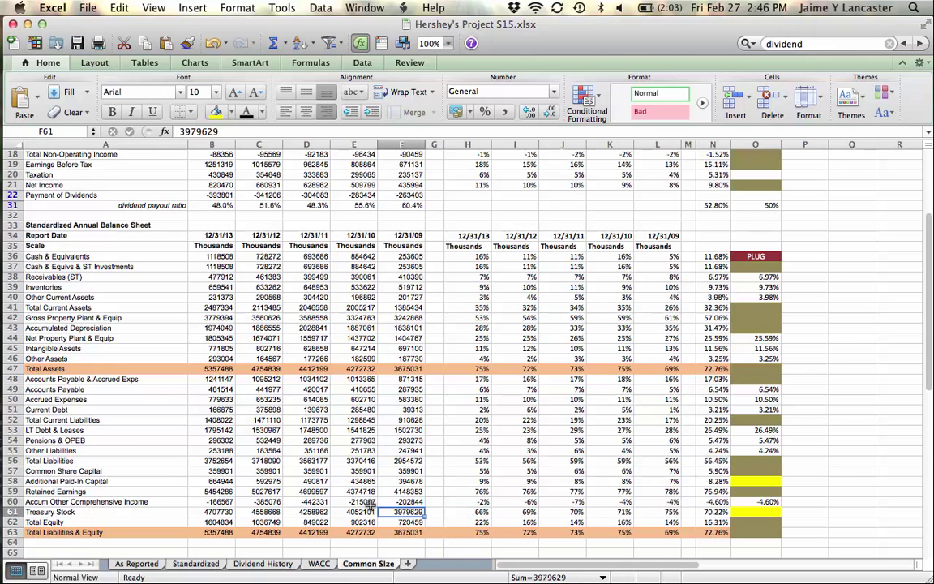
click(358, 512)
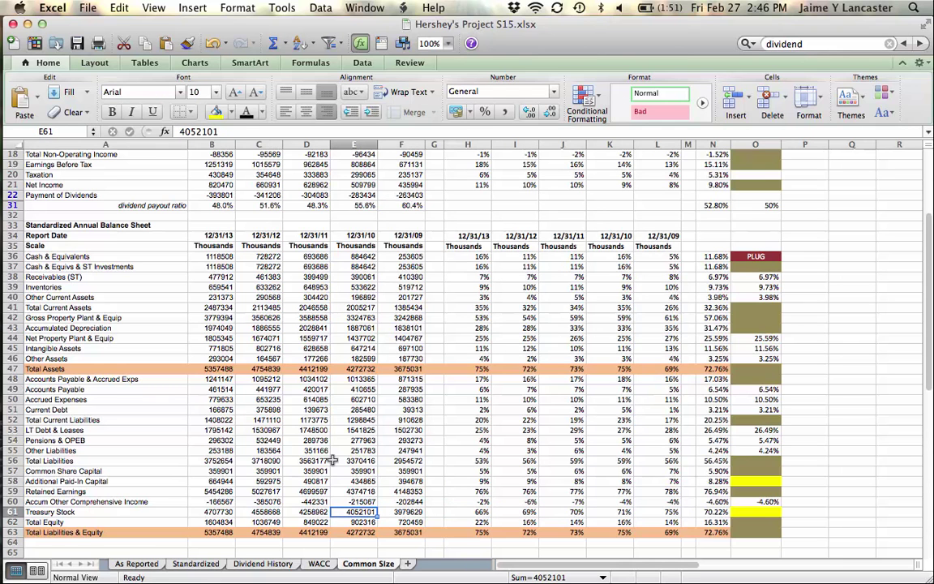
scroll(333, 460, up, 6)
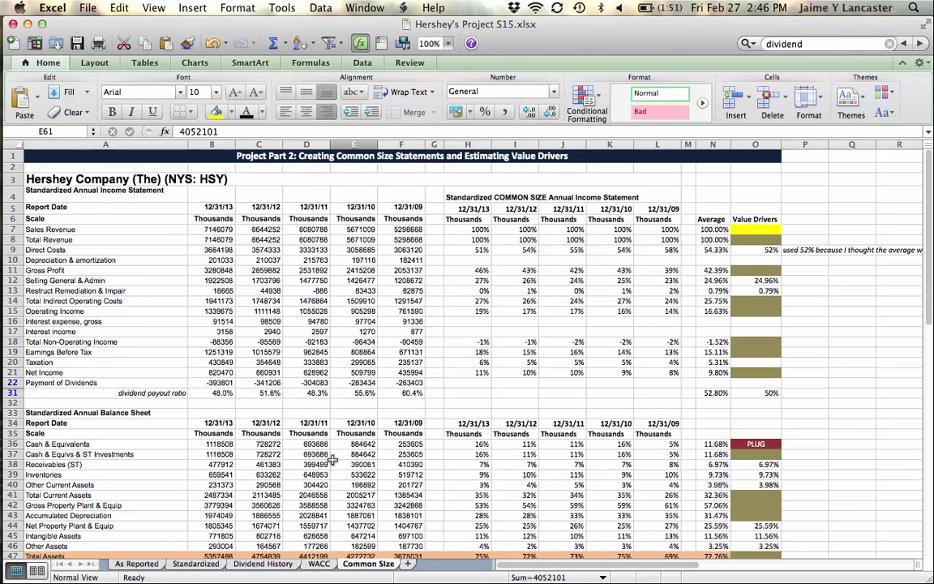
- Enter the growth formula =(B7/F7)^(1/4)-1 in the Sales Revenue value driver cell O7
click(752, 230)
text(=)
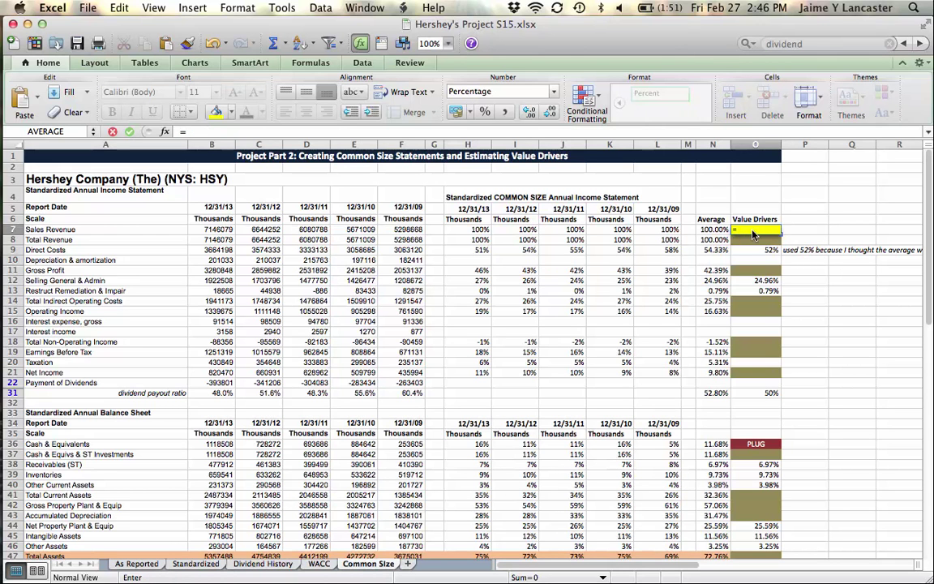
text(()
click(205, 232)
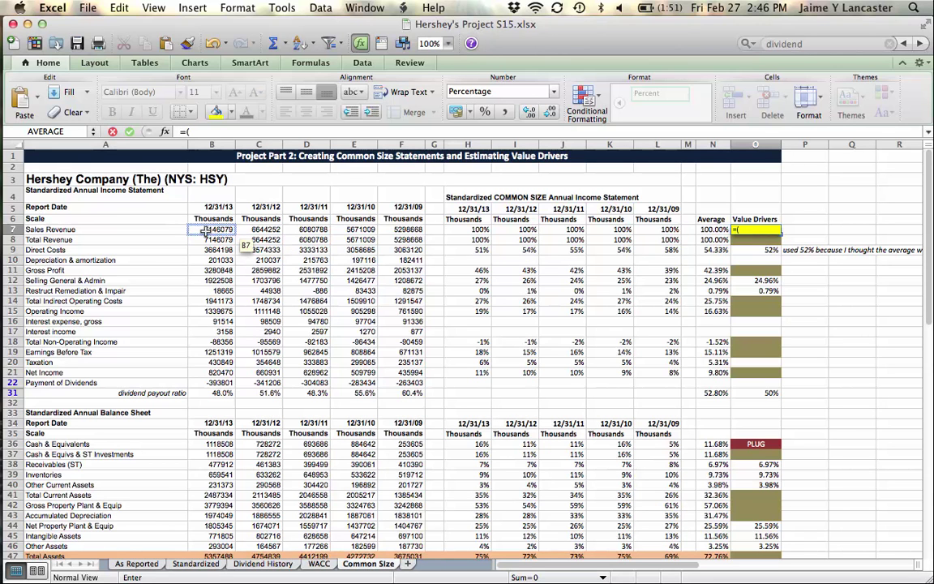
text(/)
click(405, 230)
text())
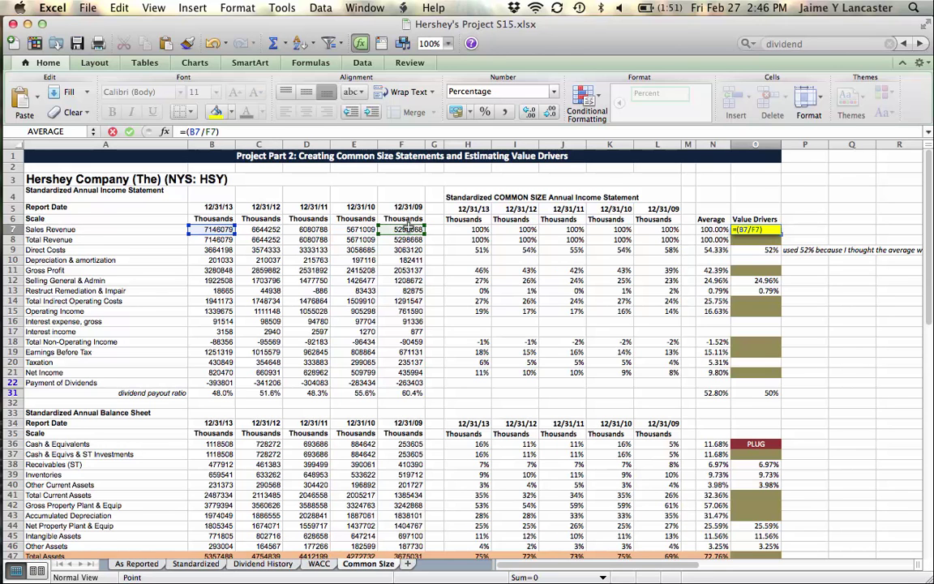
text(^(1/)
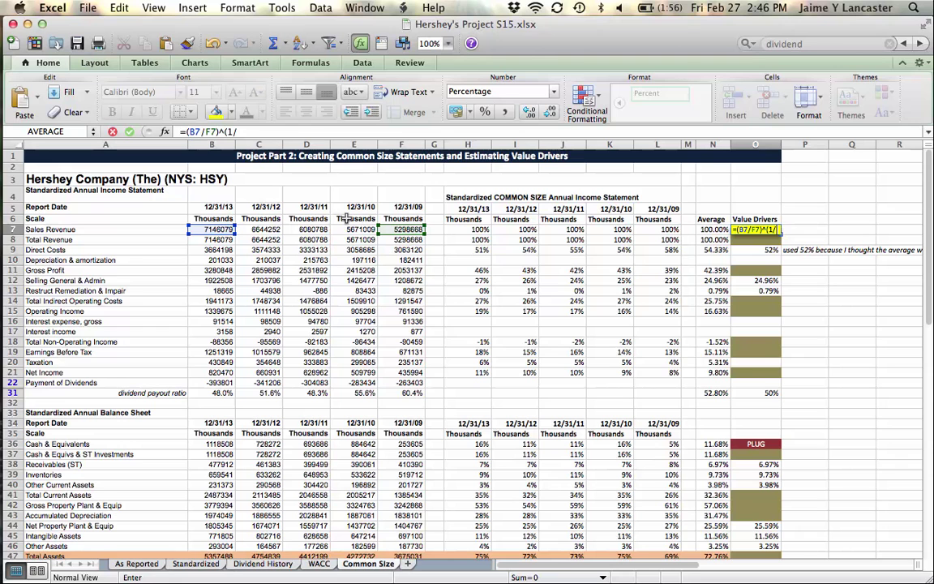
text(4)-1)
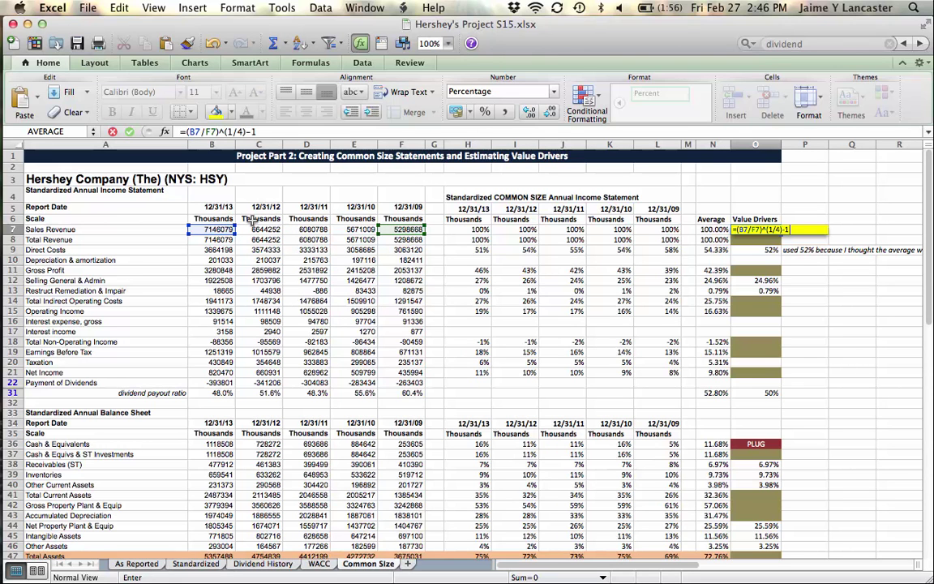
key(Return)
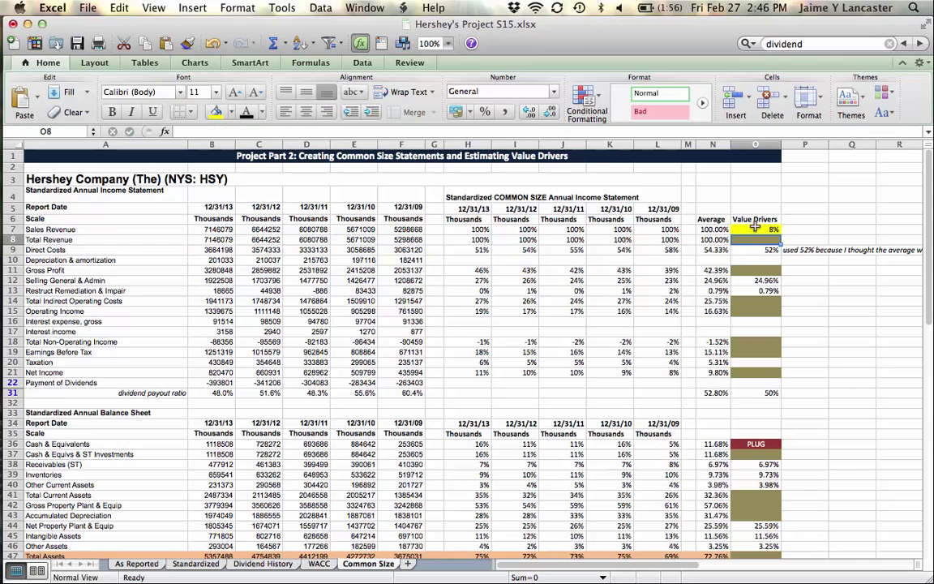
- Show the O7 growth rate with two more decimals, as 7.76%
key(Up)
click(526, 113)
click(525, 114)
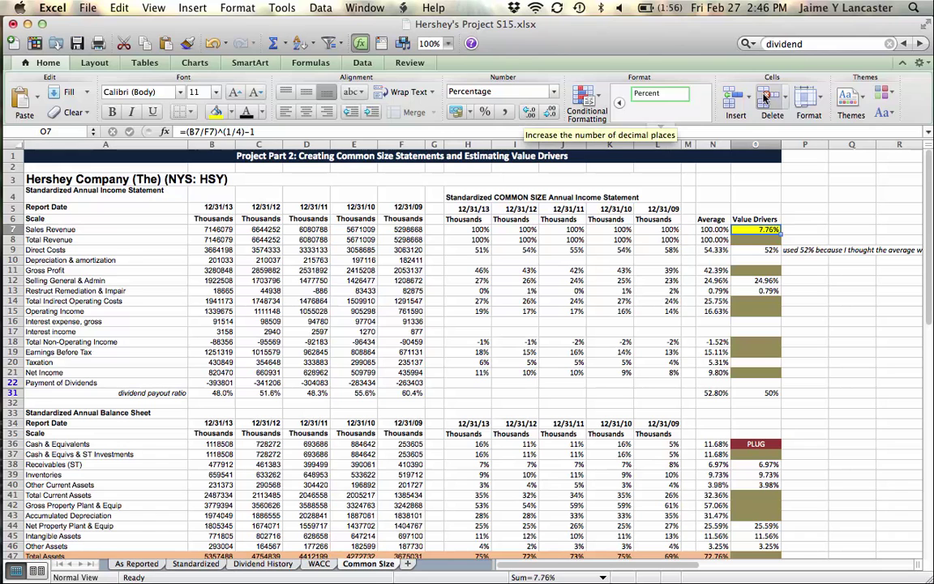
click(813, 229)
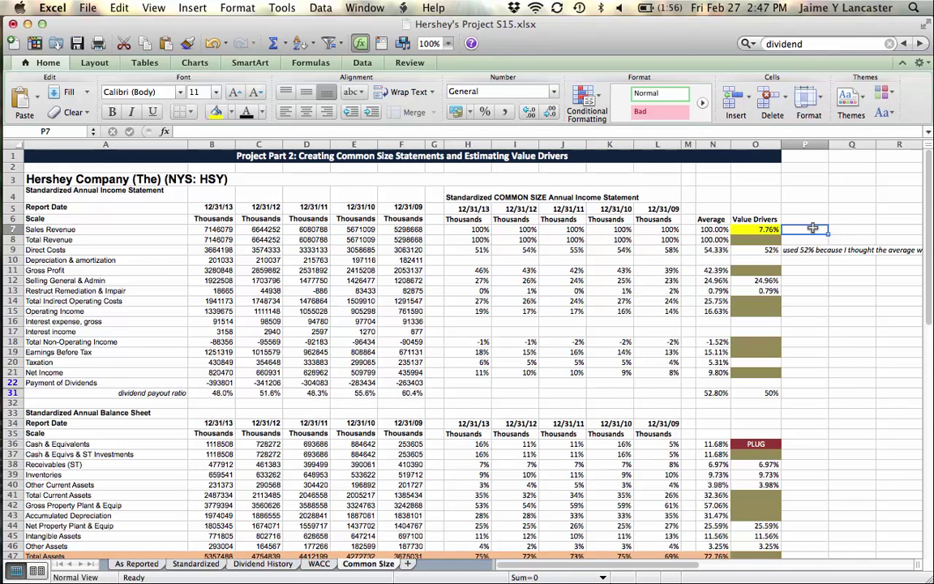
- Enter the label 'growth rate' in P7 beside the 7.76% driver
text(g)
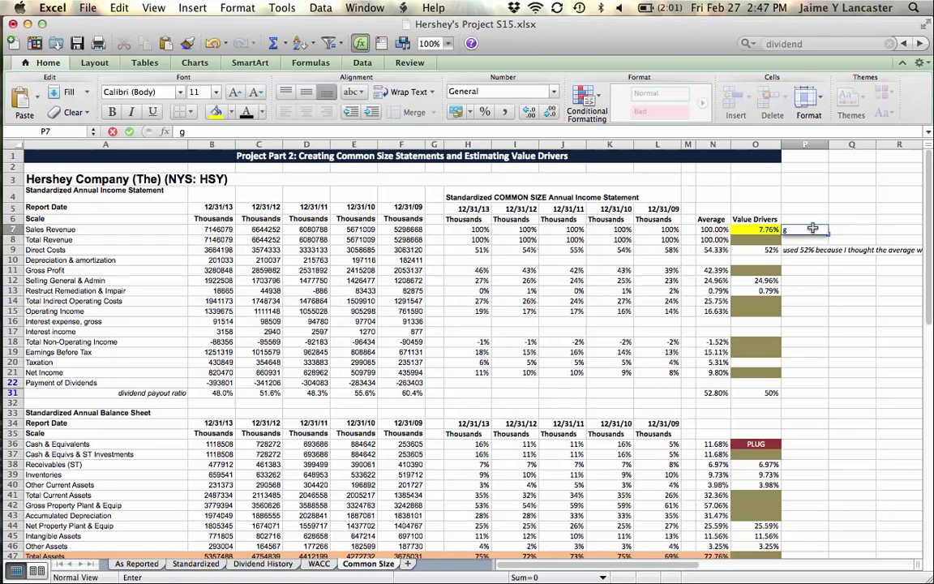
text(rowth rate)
key(Return)
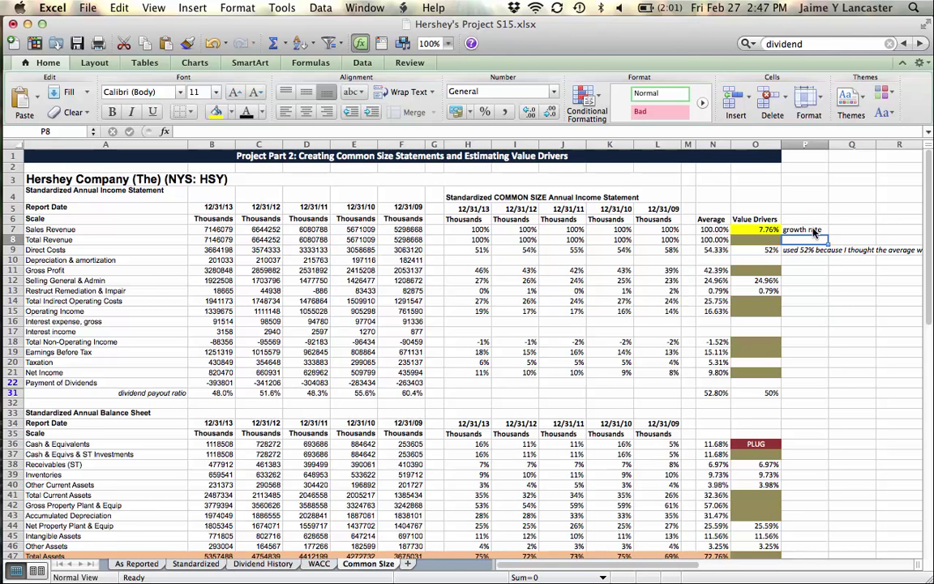
- Enter =(B58/F58)^(1/4)-1 in O58 for Additional Paid-In Capital, giving 13.93%
scroll(804, 366, down, 10)
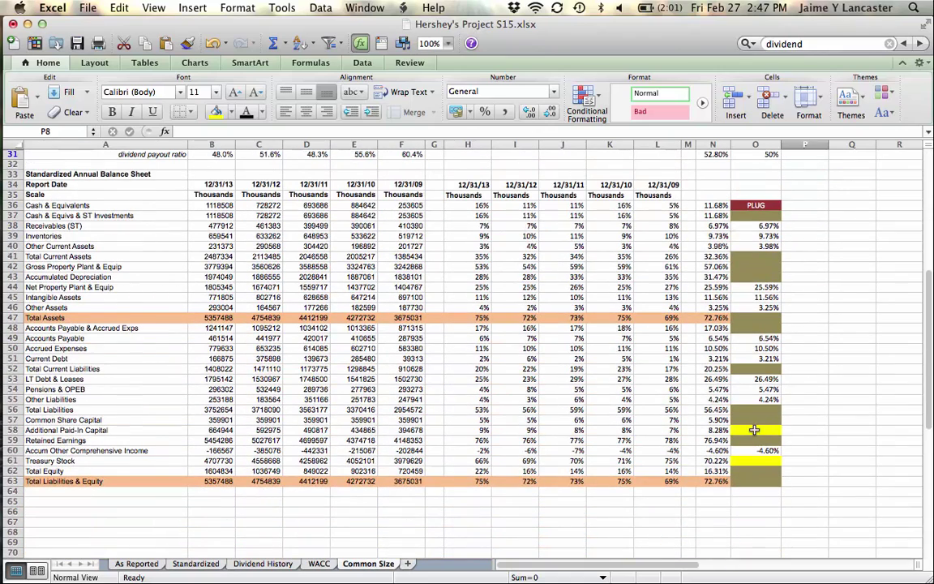
click(754, 431)
text(=)
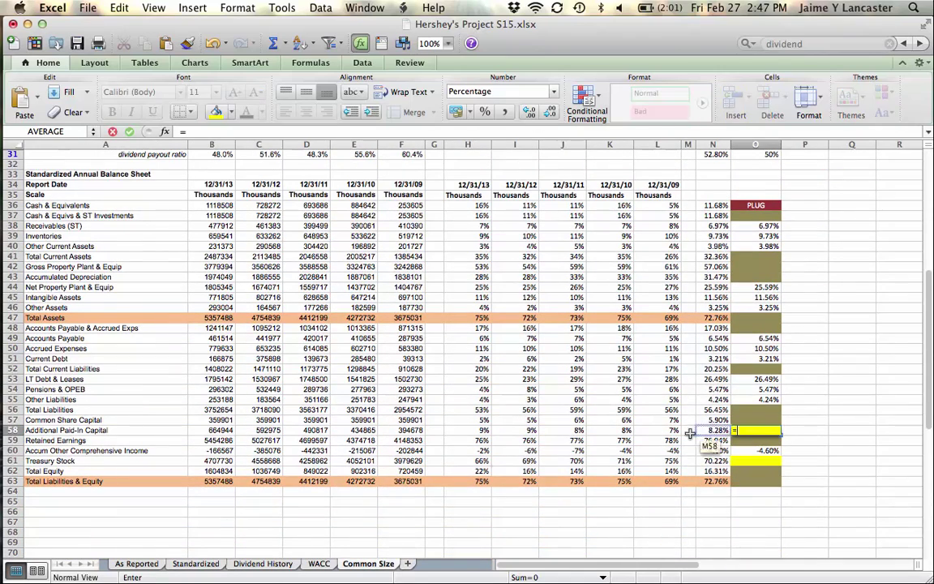
text(()
click(218, 430)
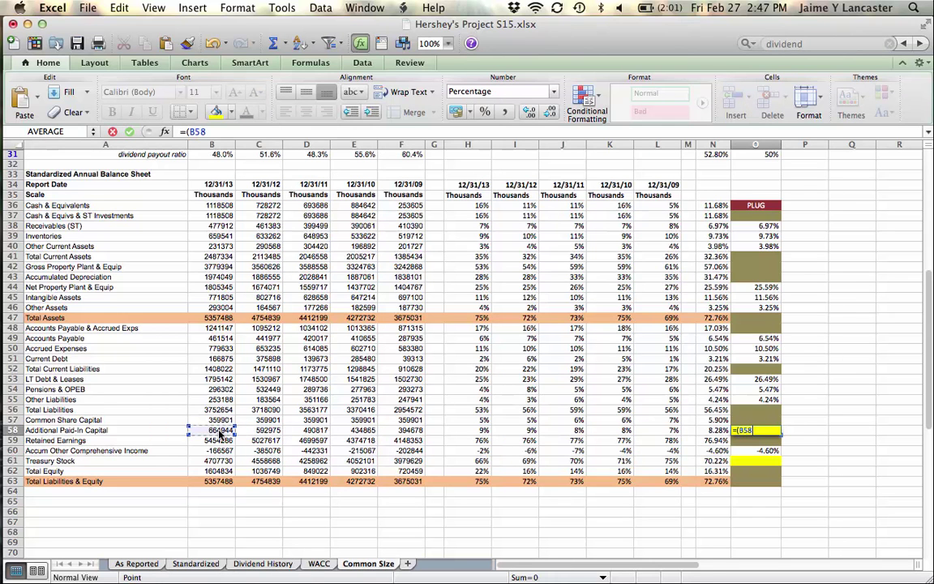
text(/)
click(414, 430)
text()^)
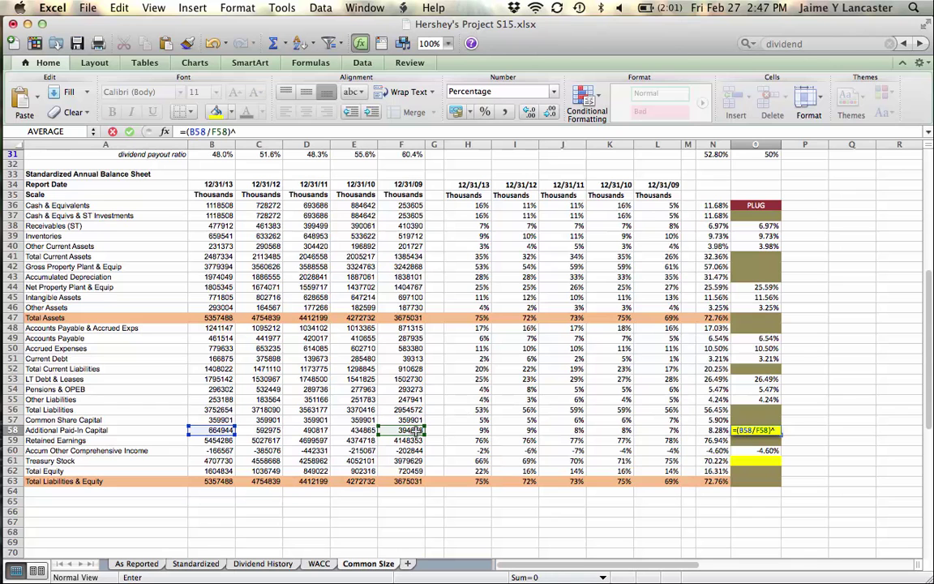
text((1/)
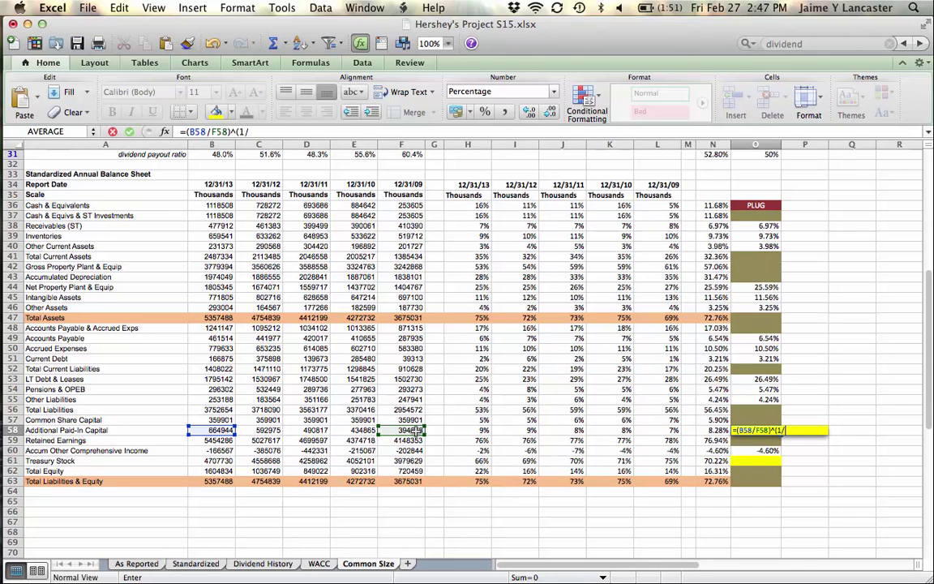
text(4)-1)
key(Return)
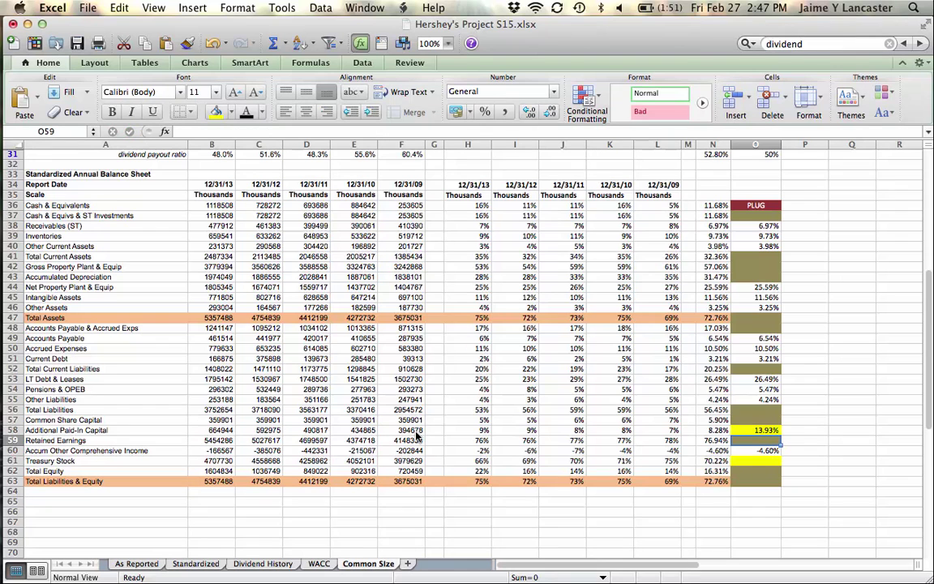
click(763, 430)
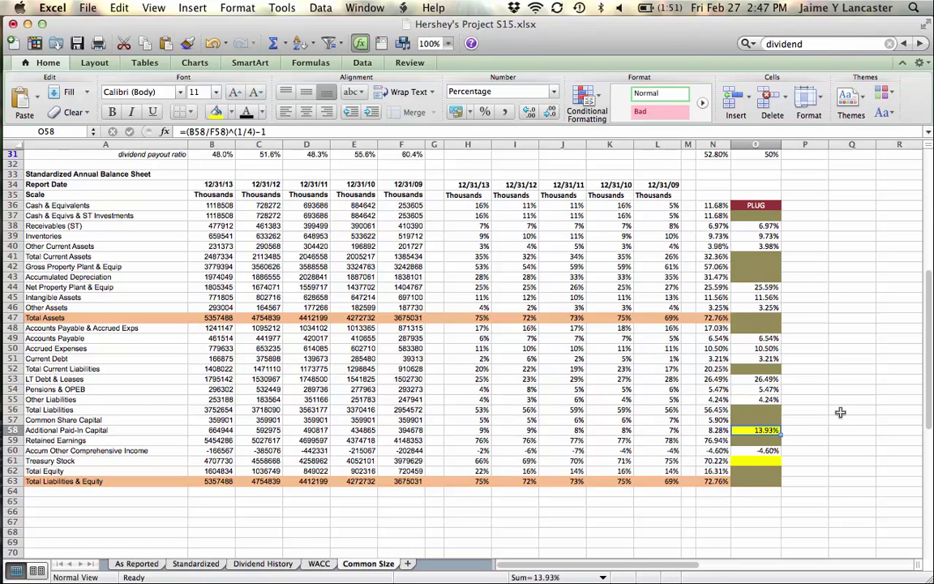
scroll(840, 412, up, 9)
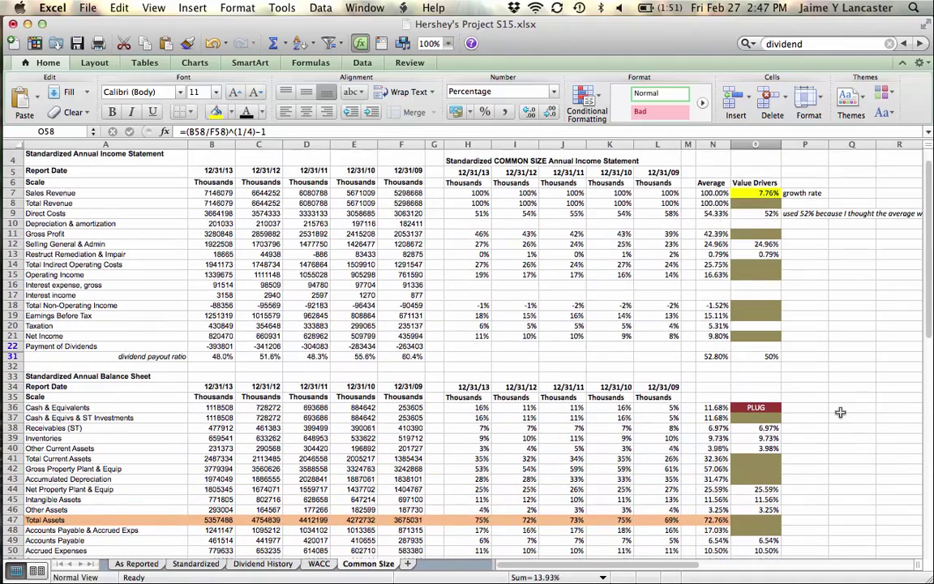
scroll(840, 412, down, 3)
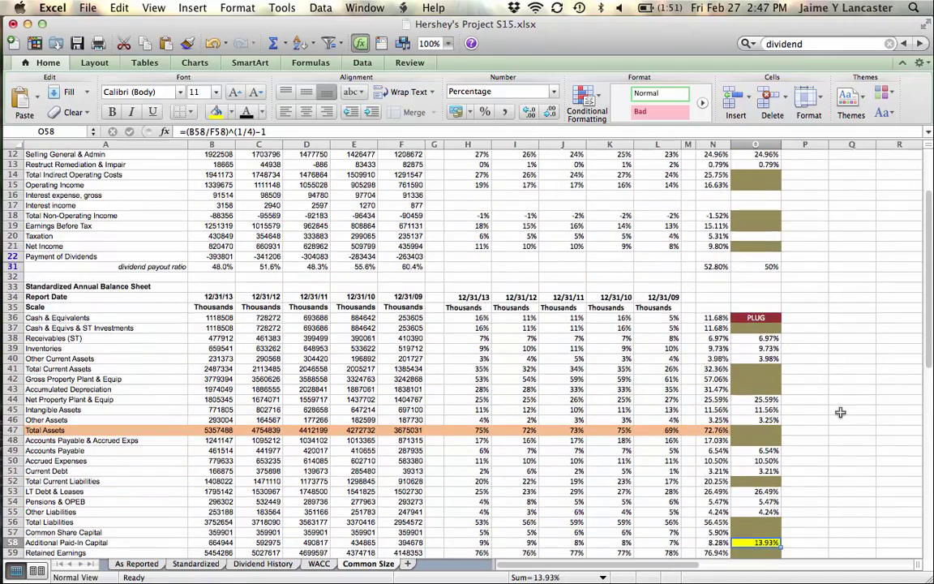
scroll(840, 412, up, 2)
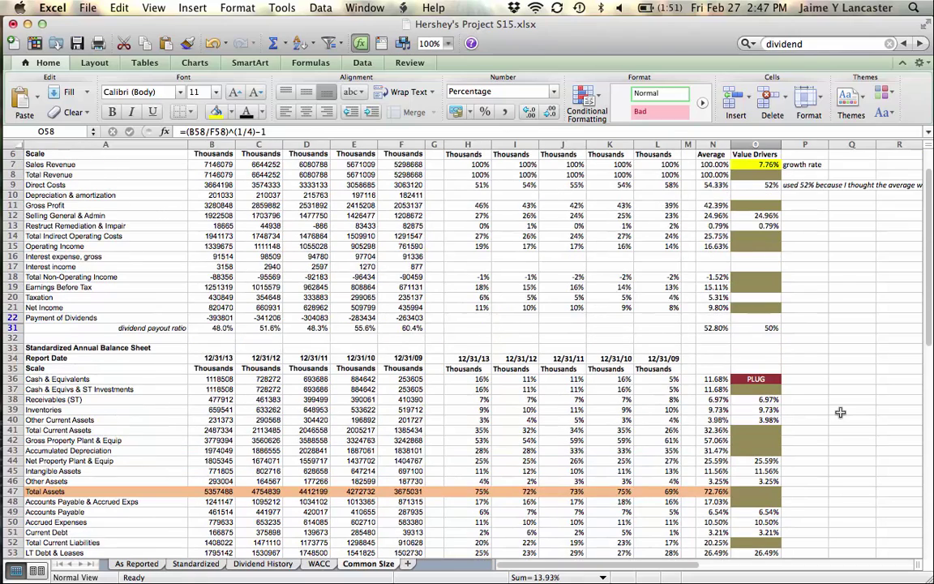
scroll(840, 412, down, 8)
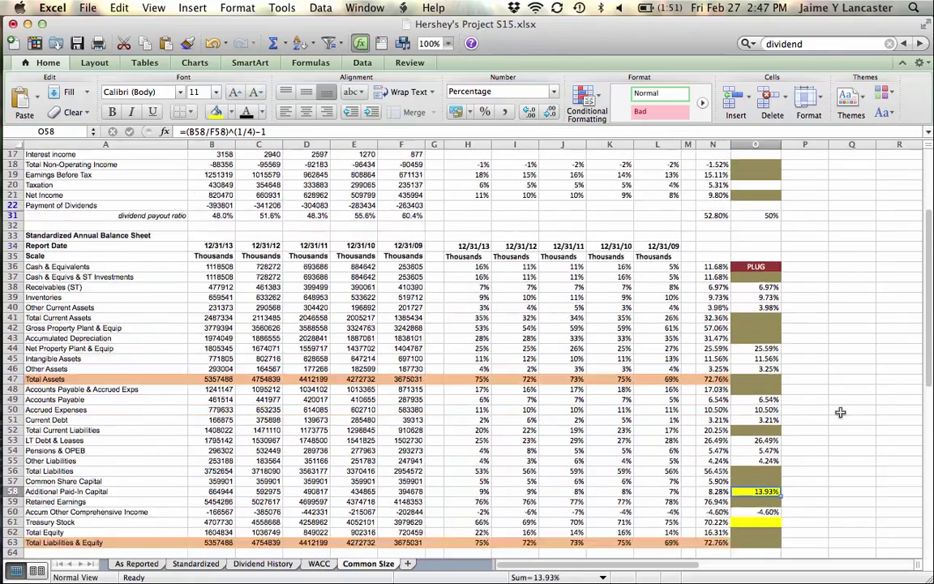
- Enter =(B61/F61)^(1/4)-1 in O61 for Treasury Stock, giving 4.29%
click(757, 460)
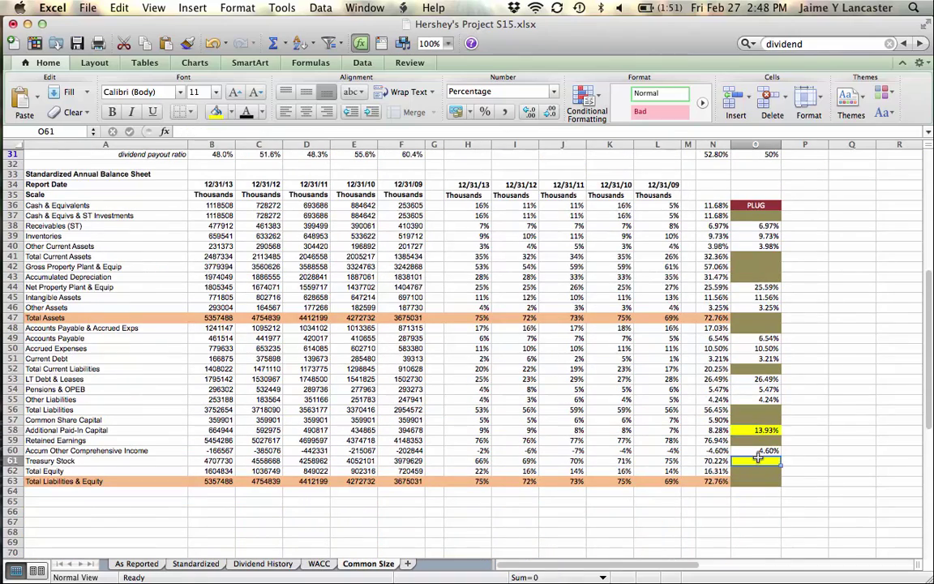
text(=)
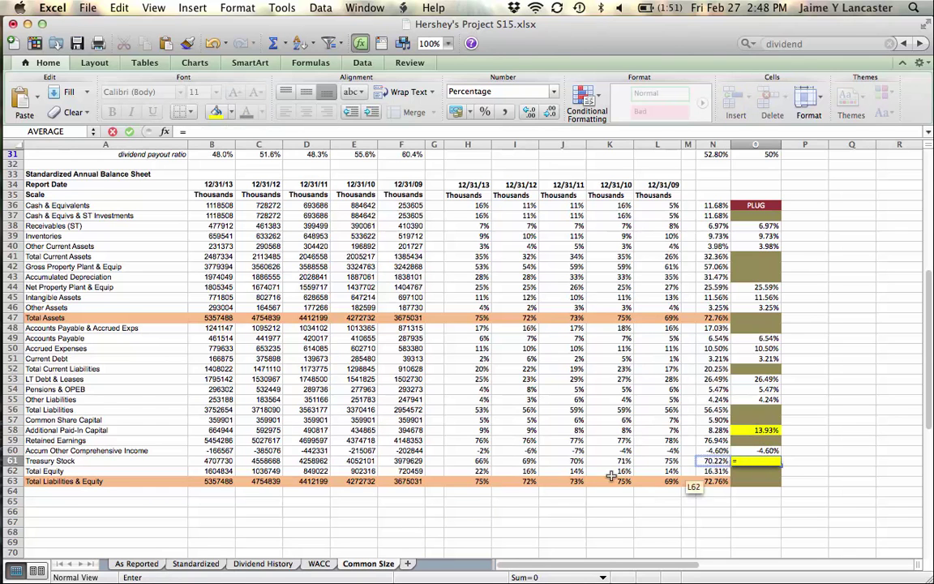
click(229, 461)
text(/)
key(BackSpace)
key(BackSpace)
key(BackSpace)
key(BackSpace)
text(()
click(209, 460)
text(/)
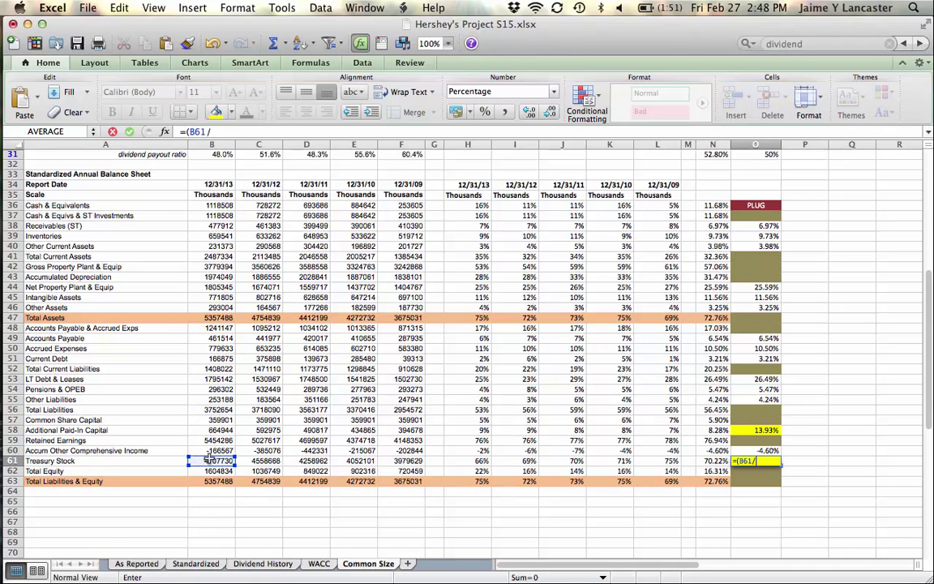
click(409, 461)
text())
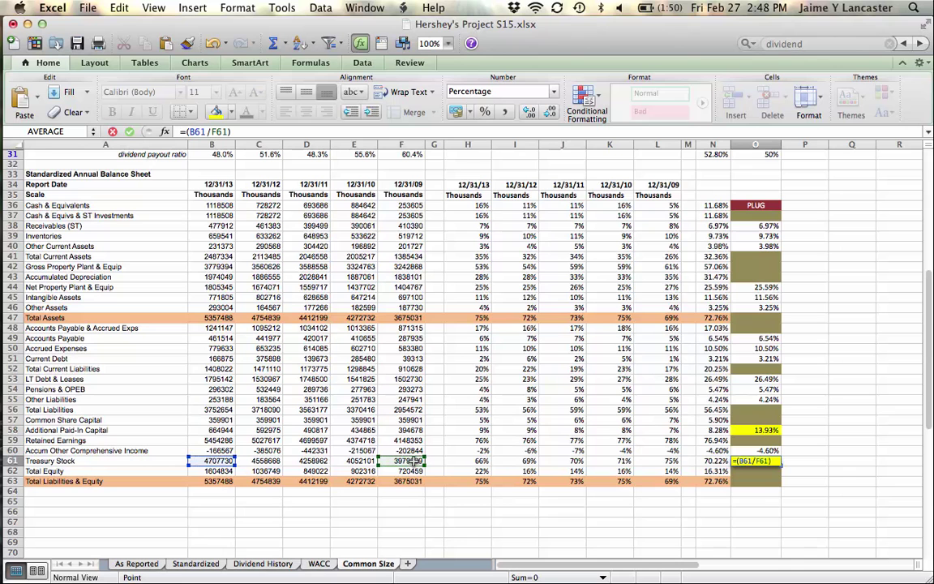
text(^(1/4)-1)
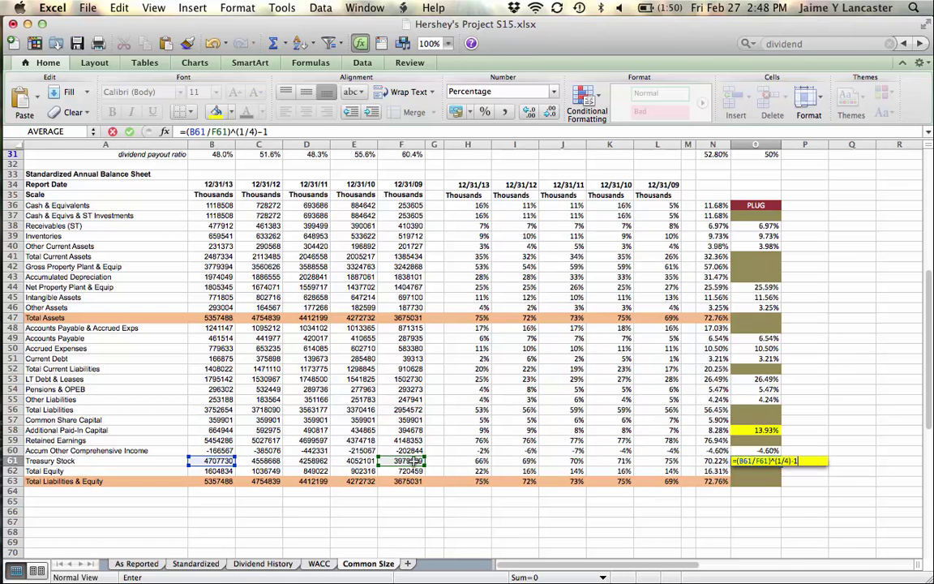
key(Return)
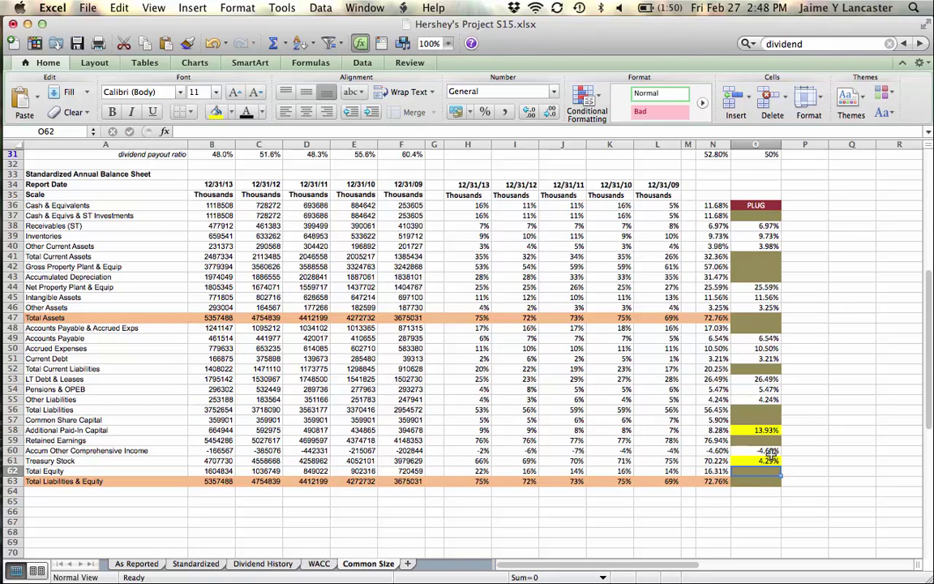
click(767, 461)
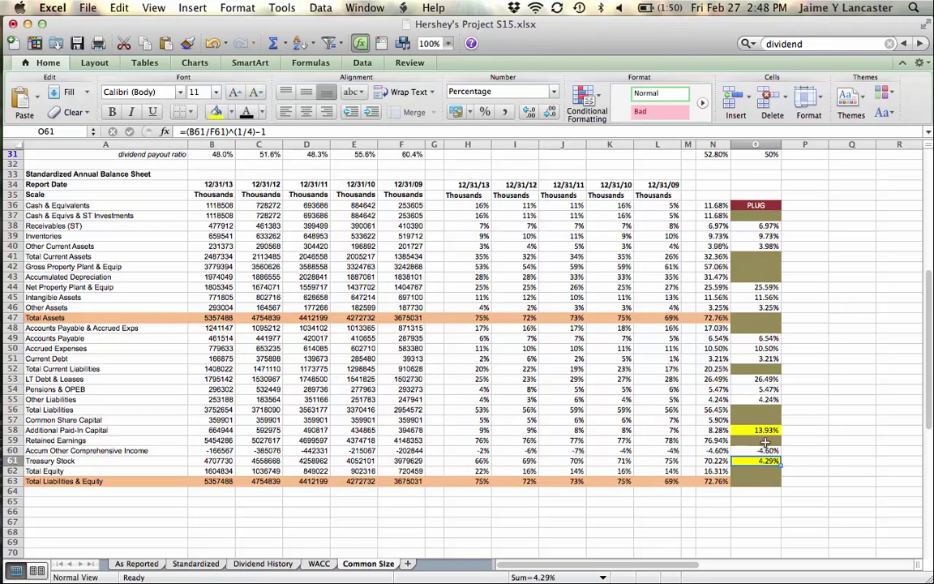
key(Up)
key(Up)
key(Up)
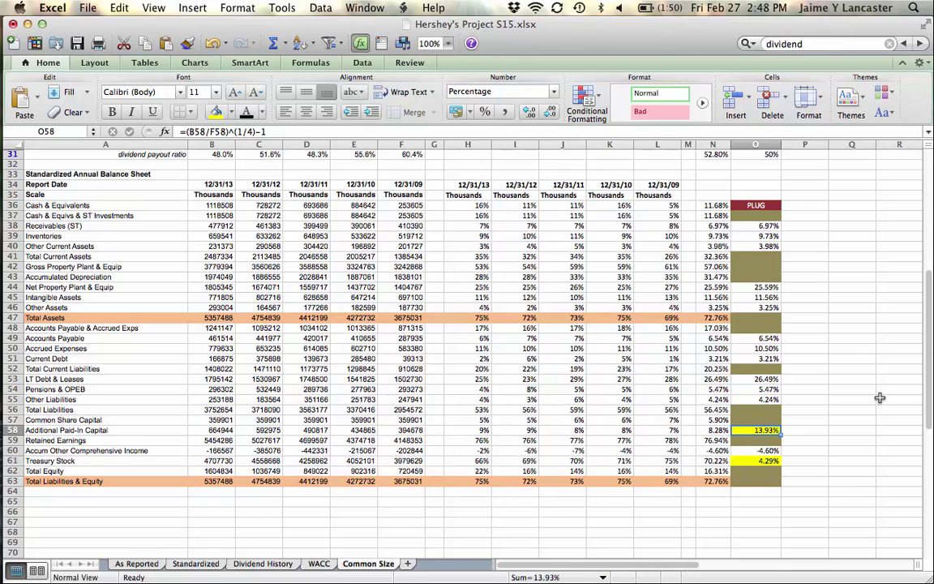
scroll(880, 397, up, 2)
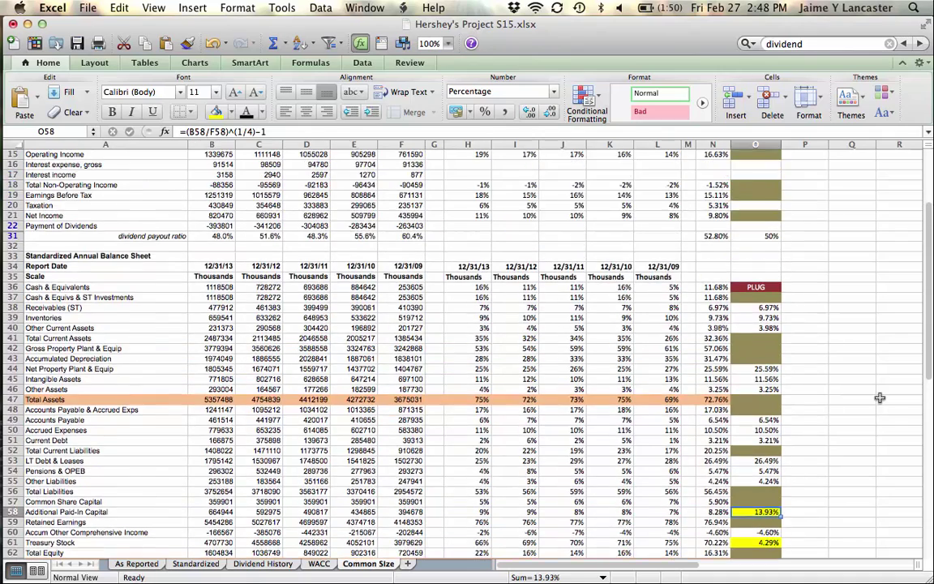
scroll(880, 398, up, 5)
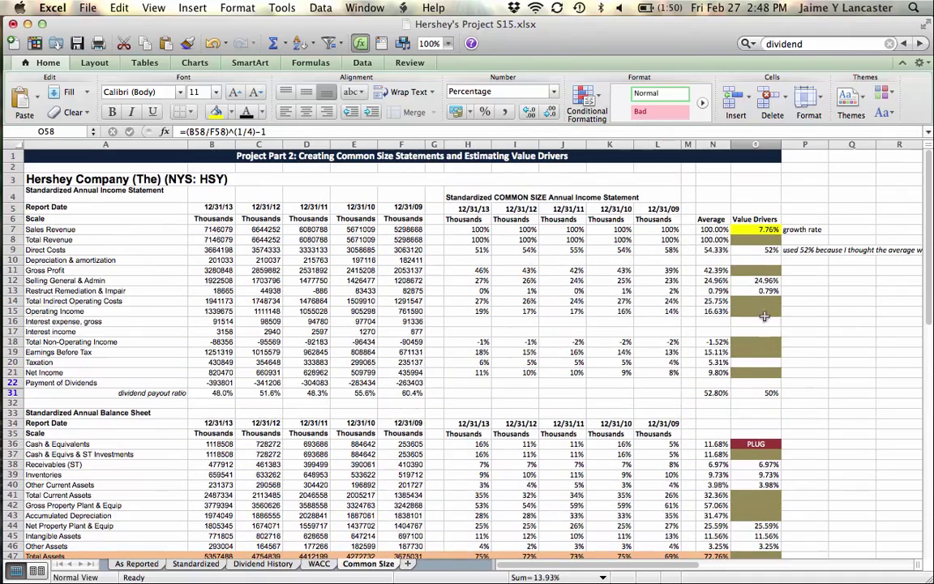
click(758, 260)
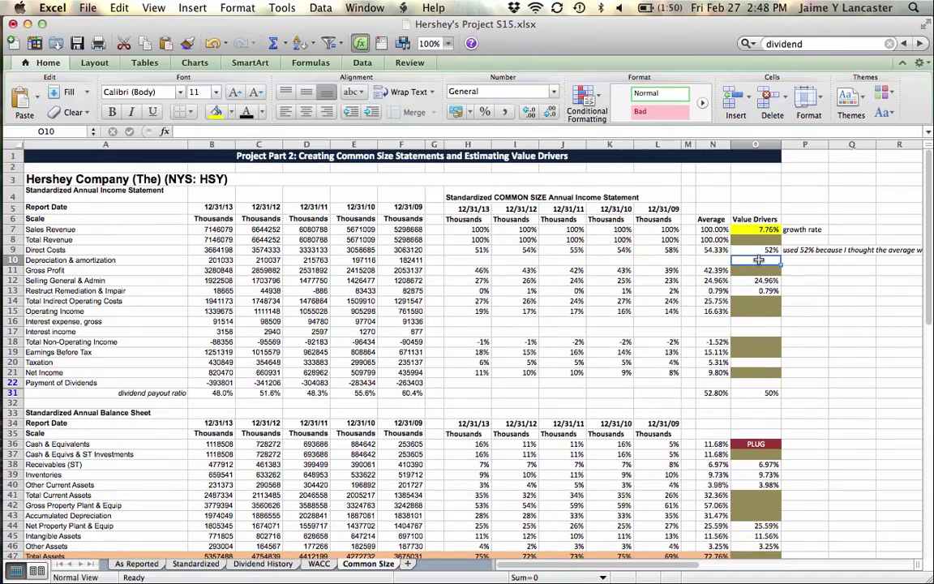
click(755, 325)
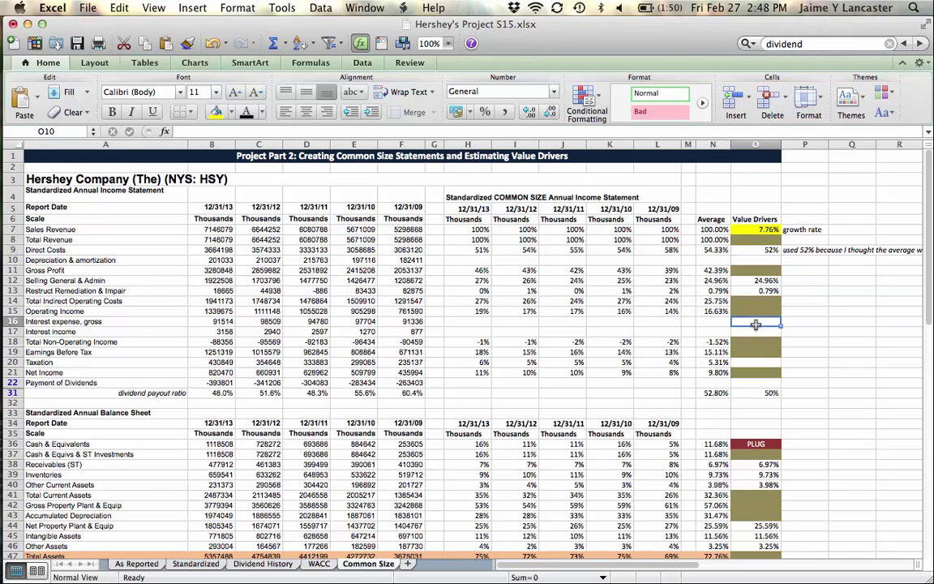
click(762, 385)
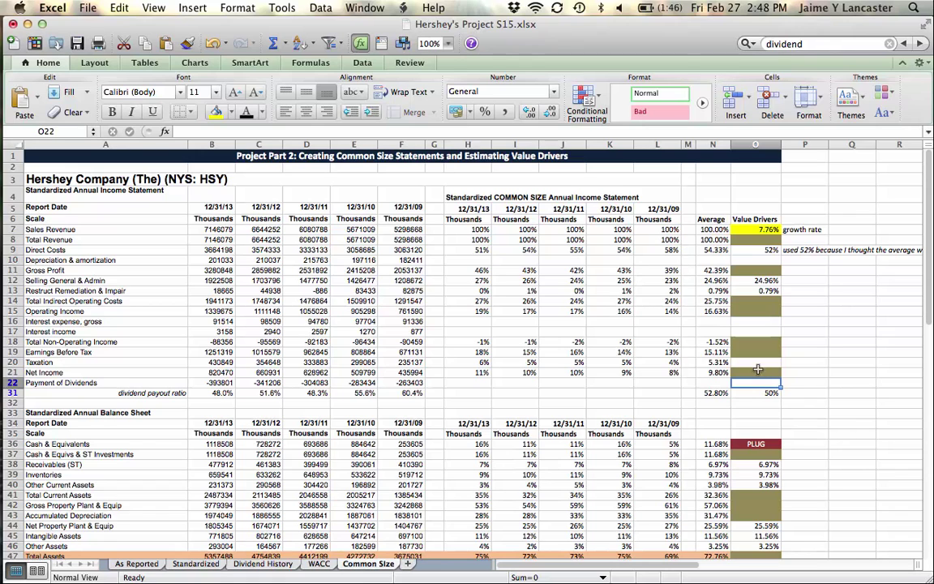
key(Up)
key(Up)
scroll(839, 430, down, 4)
scroll(839, 425, down, 6)
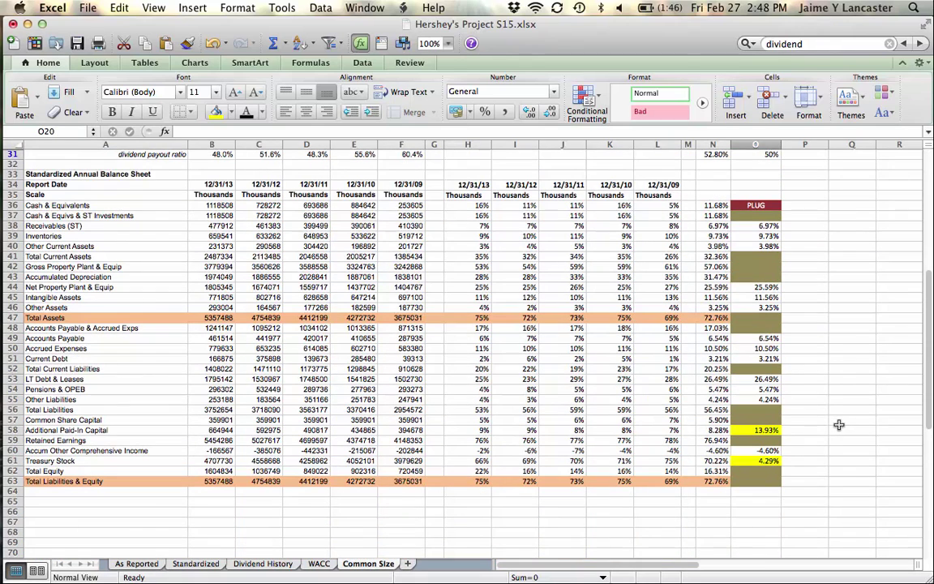
- Type 'growth rate' in P58 and P61, leaving P60 beside -4.60% empty
click(809, 427)
text(growth rate)
key(Return)
key(Return)
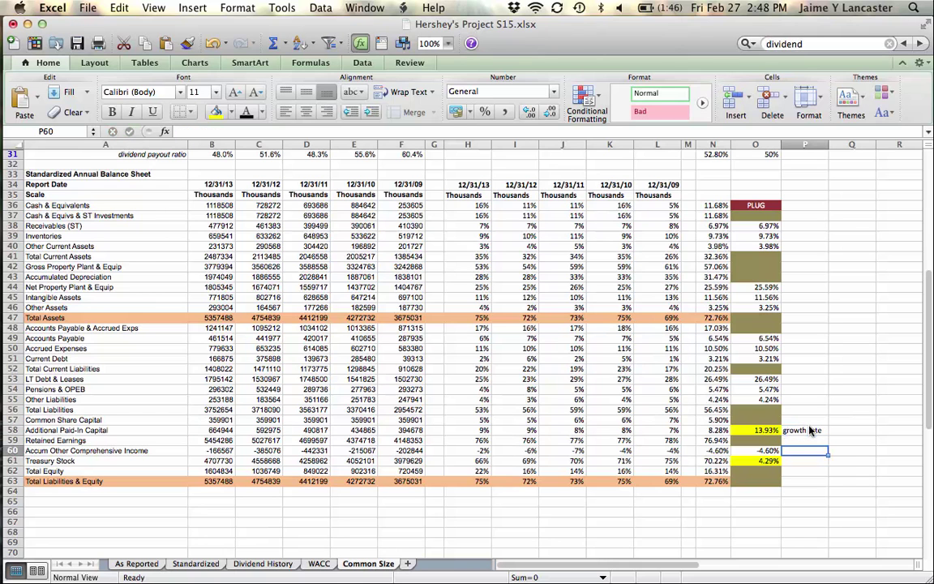
text(growth rate)
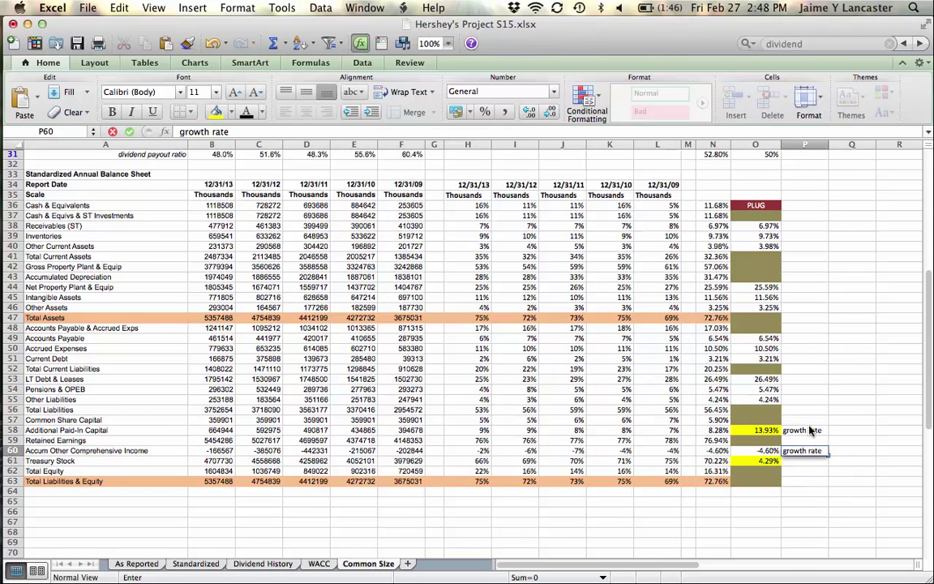
key(BackSpace)
key(BackSpace)
key(BackSpace)
key(BackSpace)
key(BackSpace)
key(BackSpace)
key(BackSpace)
key(BackSpace)
key(BackSpace)
key(BackSpace)
key(Return)
text(growth rate)
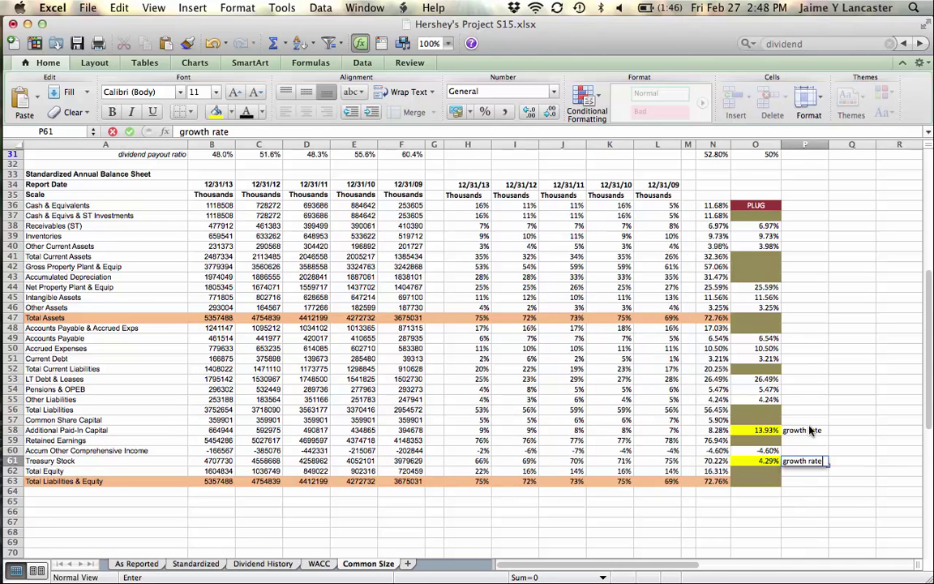
key(Tab)
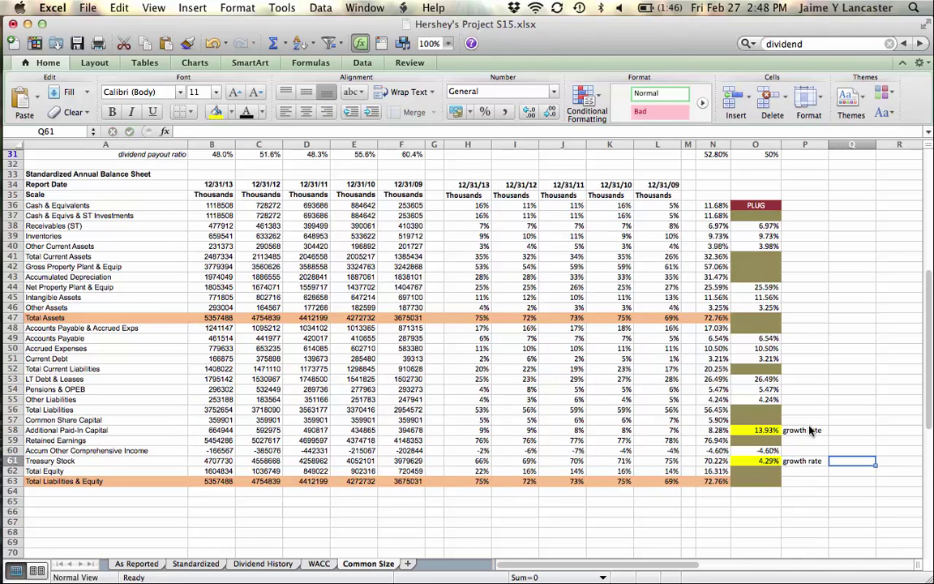